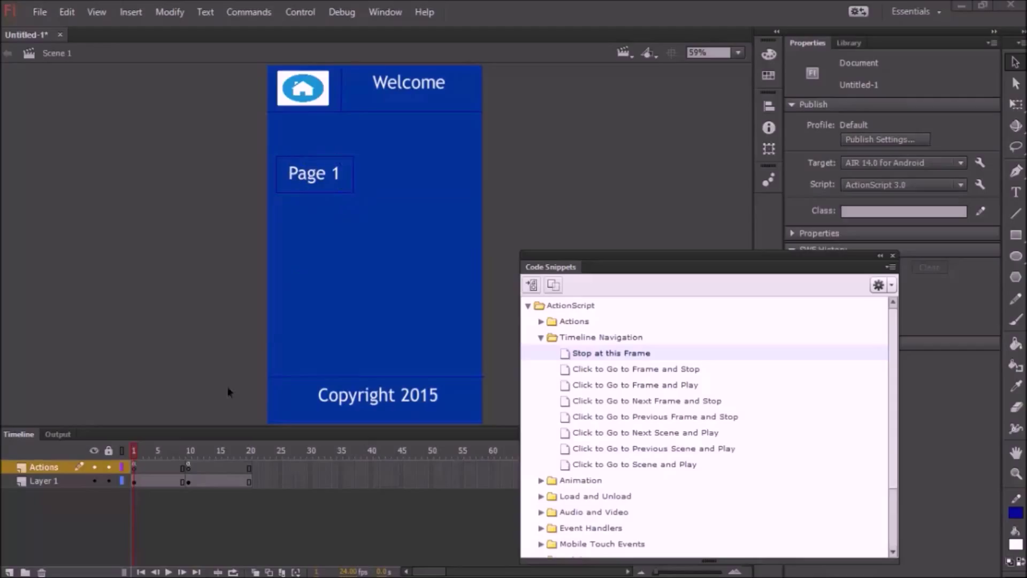
- Preview the page content at frame 10, then deselect everything to show document properties
left_click(189, 481)
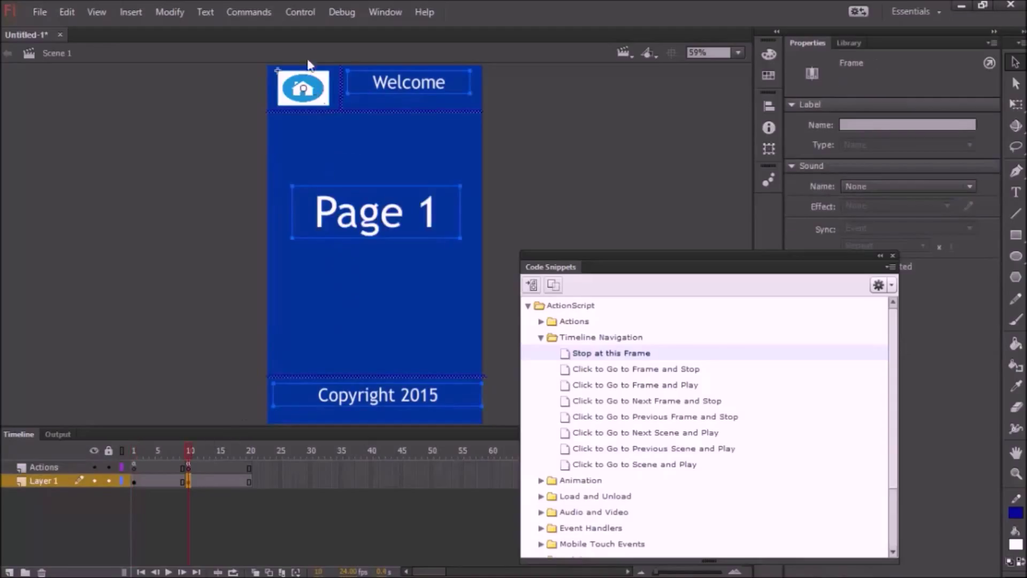
left_click(134, 482)
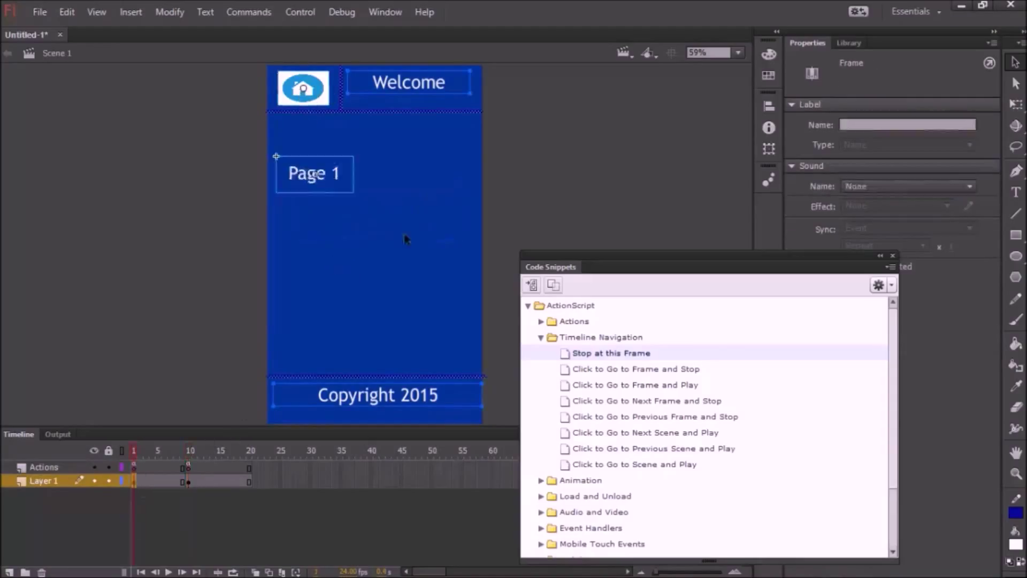
left_click(309, 316)
left_click(5, 157)
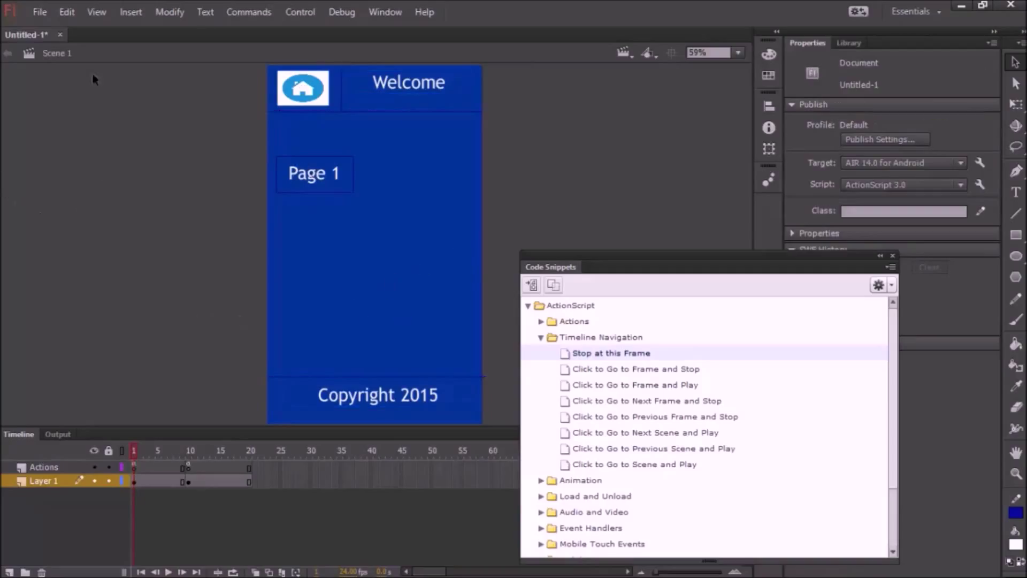
- Open the AIR for Android Settings and begin creating a new self-signed certificate
left_click(37, 13)
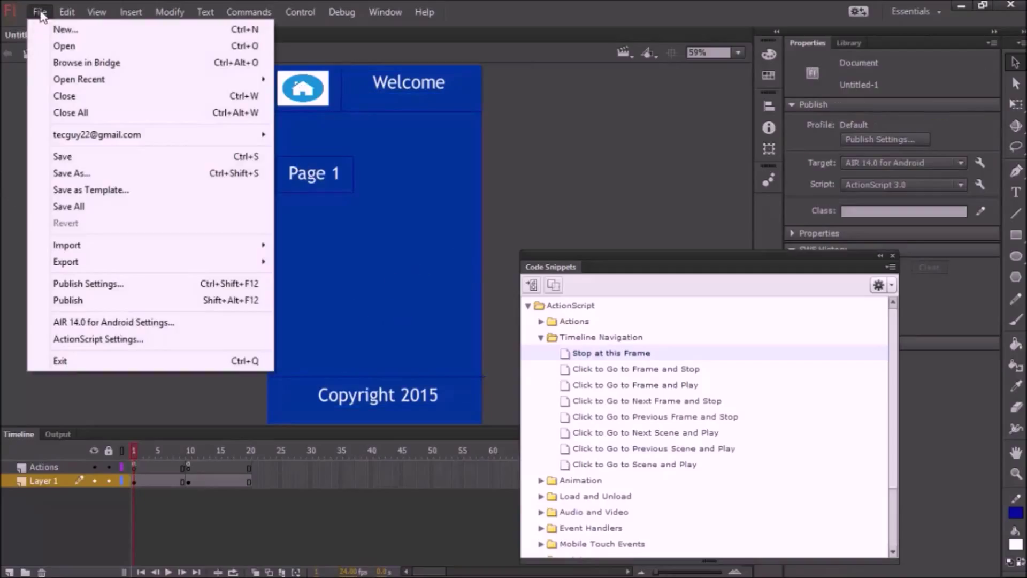
left_click(96, 300)
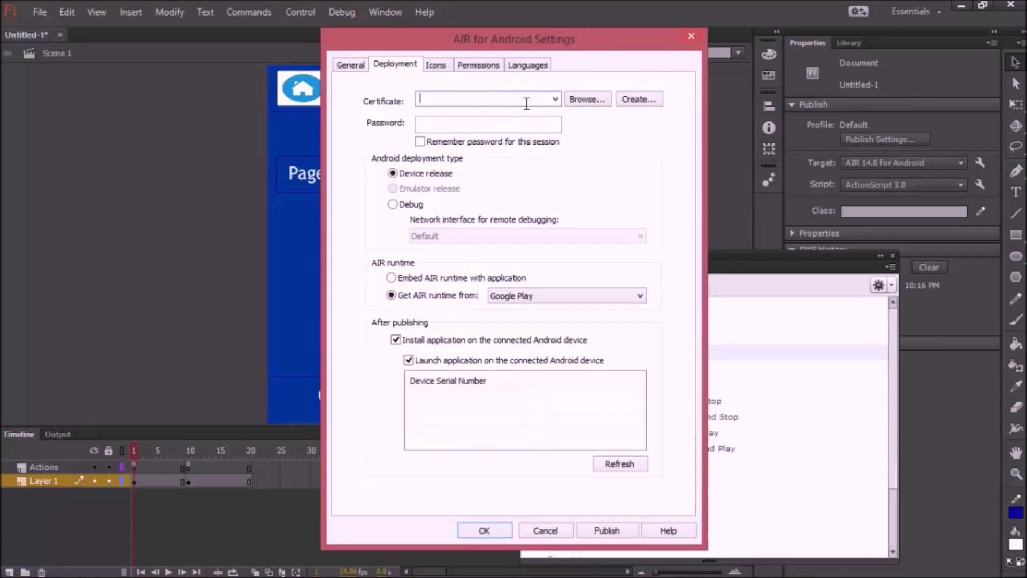
left_click(624, 103)
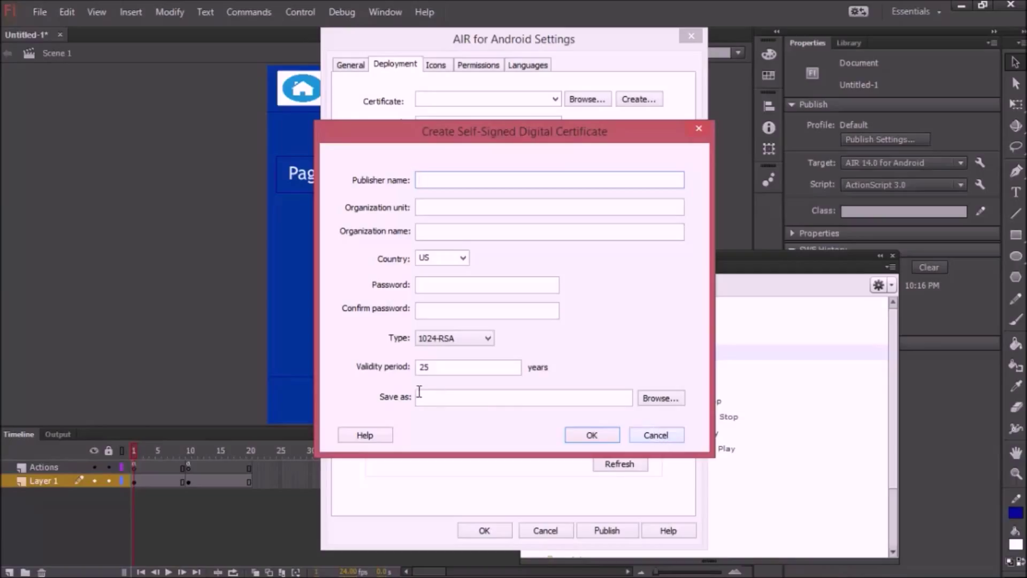
- Dismiss the certificate creation form and load the existing Untitled-1.p12 certificate instead
left_click(653, 431)
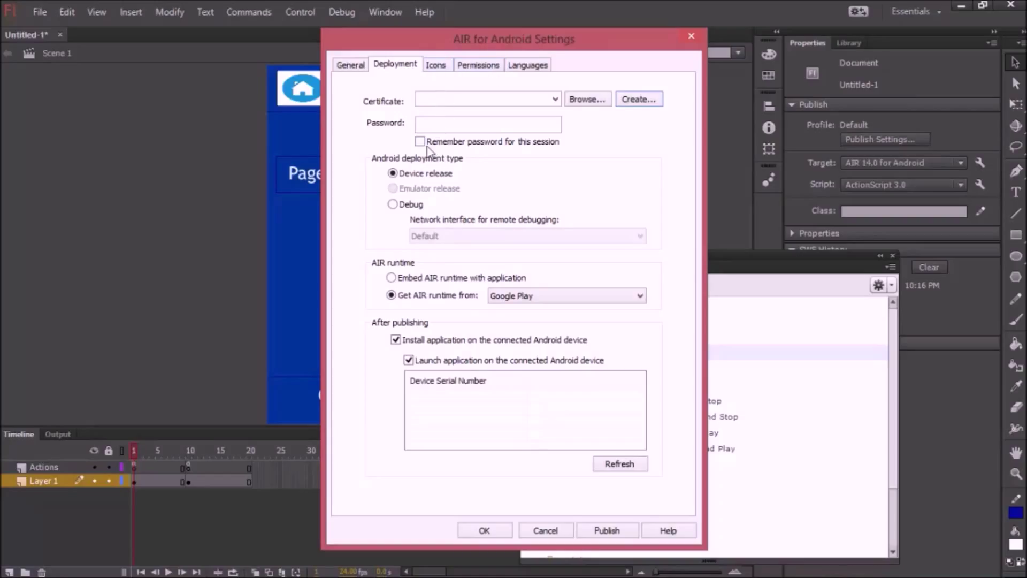
left_click(581, 99)
scroll(817, 314, "down", 2)
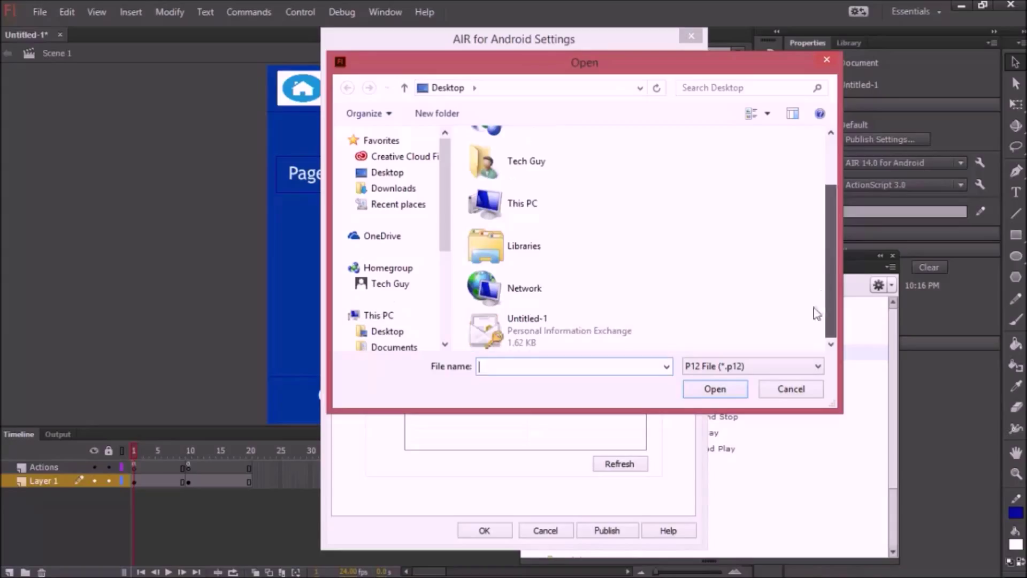
left_click(554, 323)
left_click(714, 389)
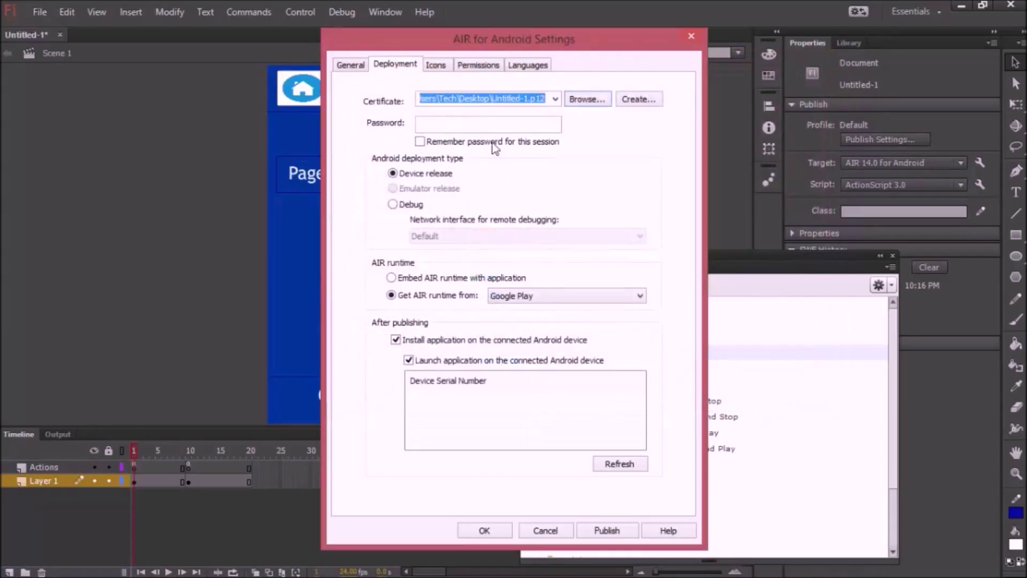
- Enter the certificate password, remember it, and embed the AIR runtime with the application
left_click(471, 127)
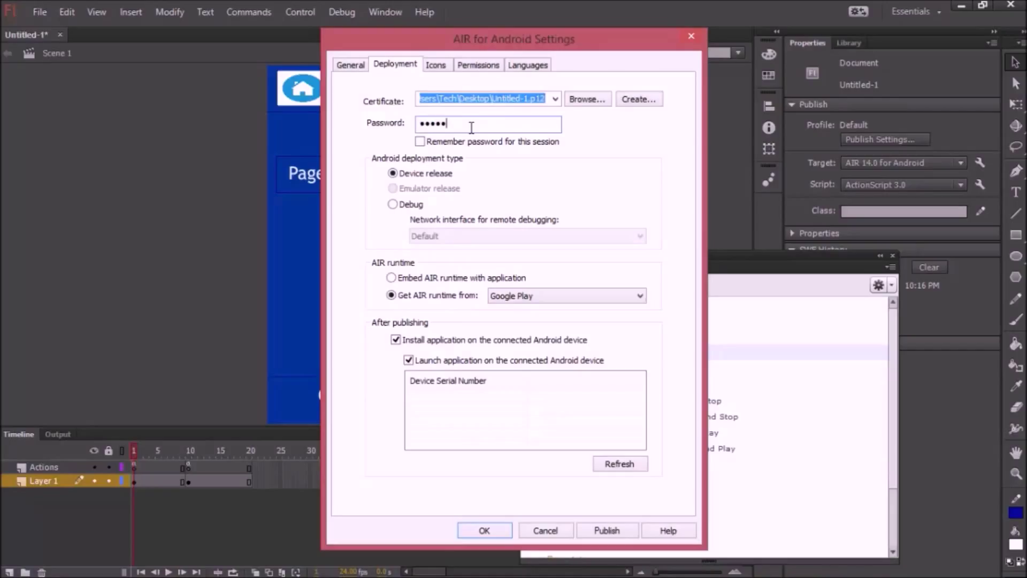
left_click(543, 142)
left_click(421, 278)
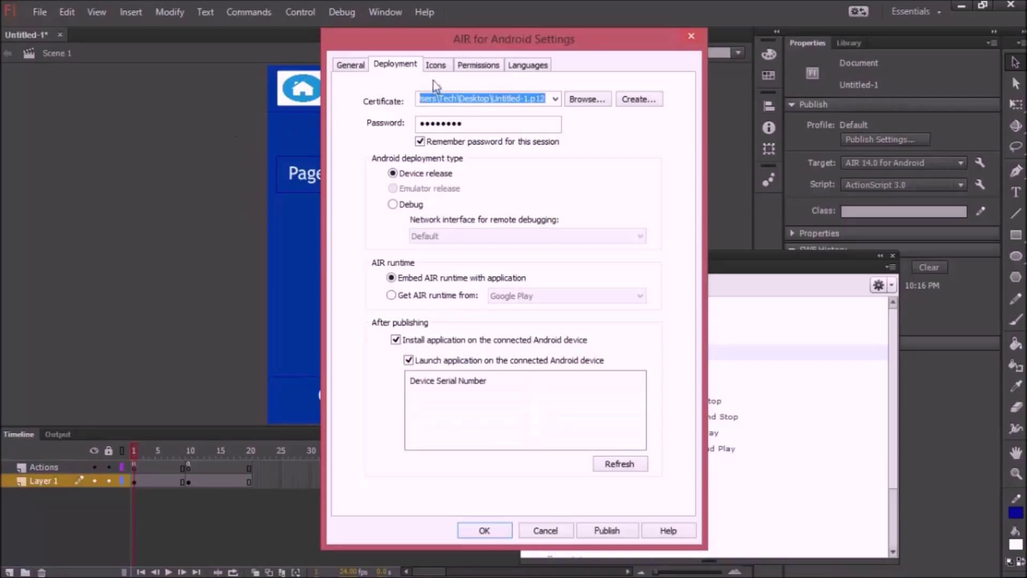
left_click(436, 65)
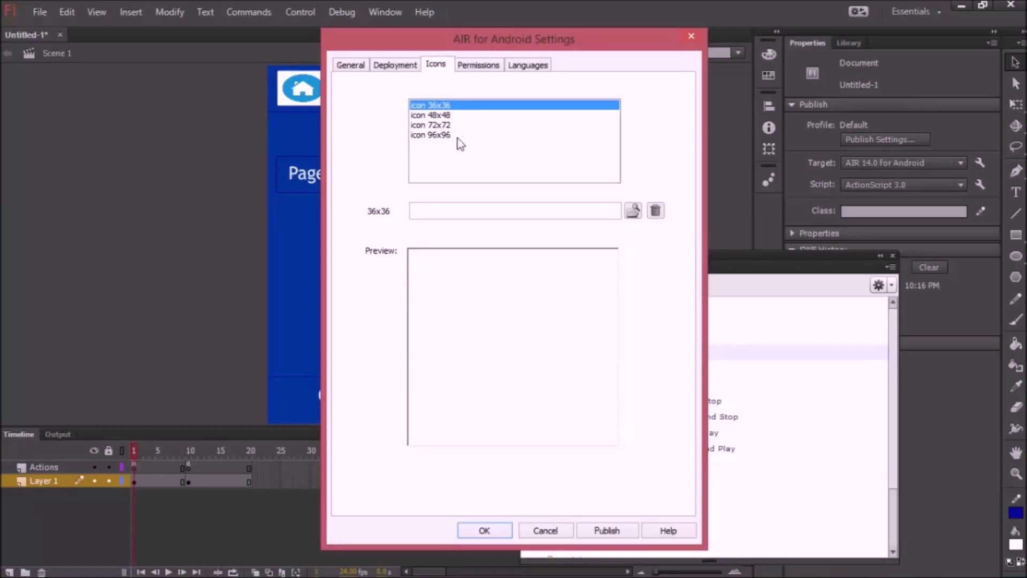
- Assign the 36x36 and 48x48 PNG icons, copying each into the publish folder
left_click(632, 212)
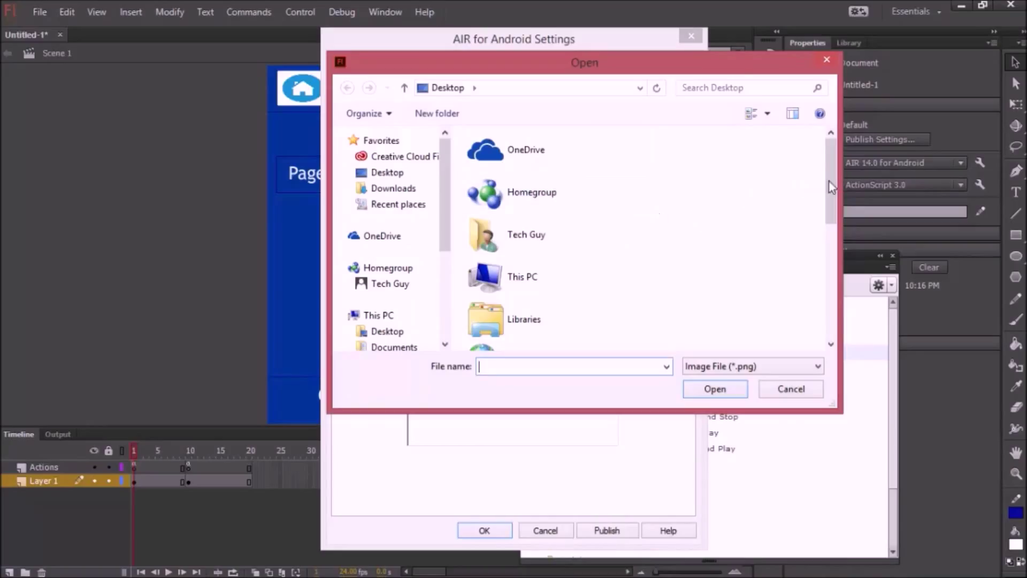
left_click_drag(829, 181, 829, 251)
left_click(593, 217)
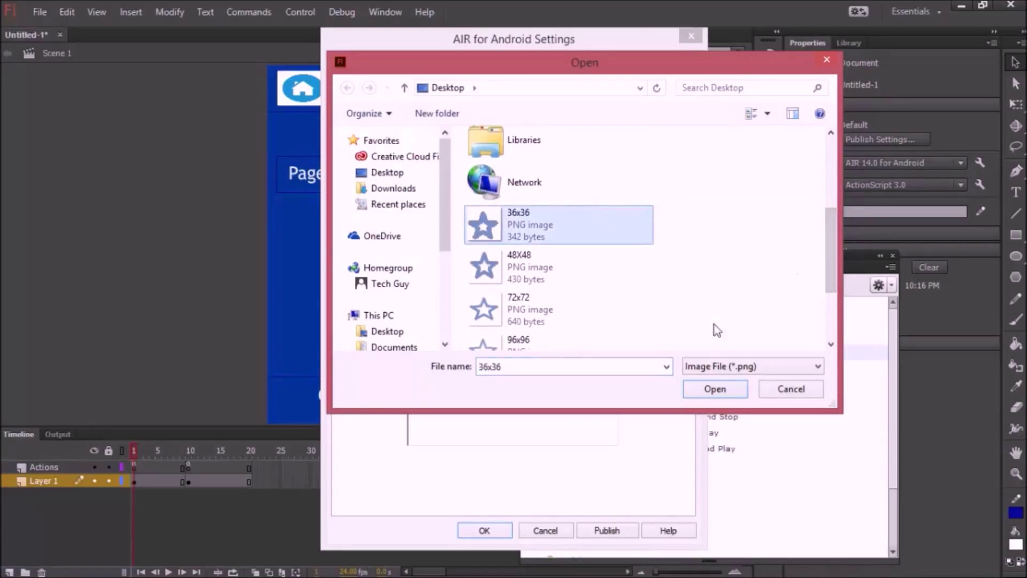
left_click(716, 388)
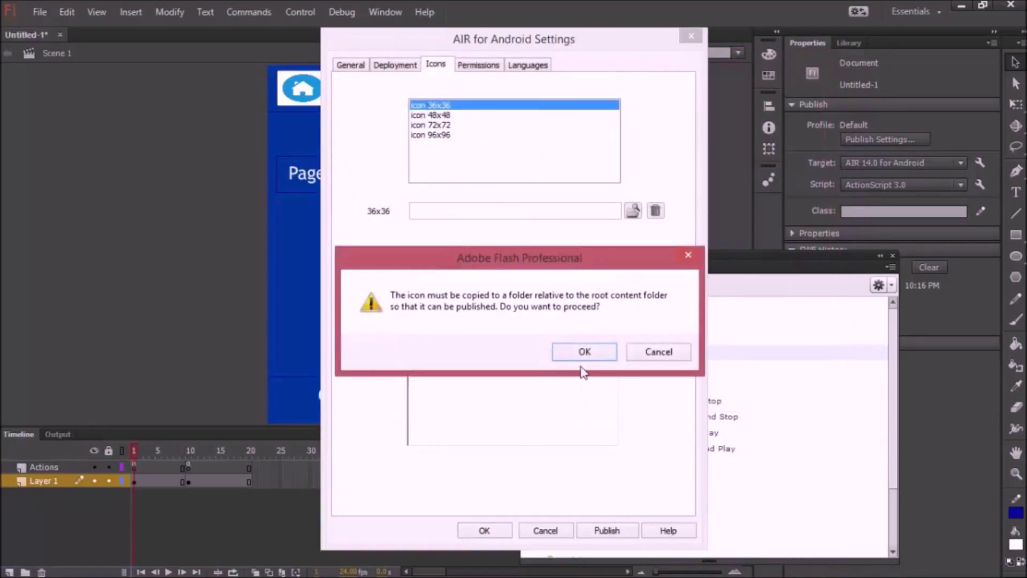
left_click(582, 354)
left_click(430, 115)
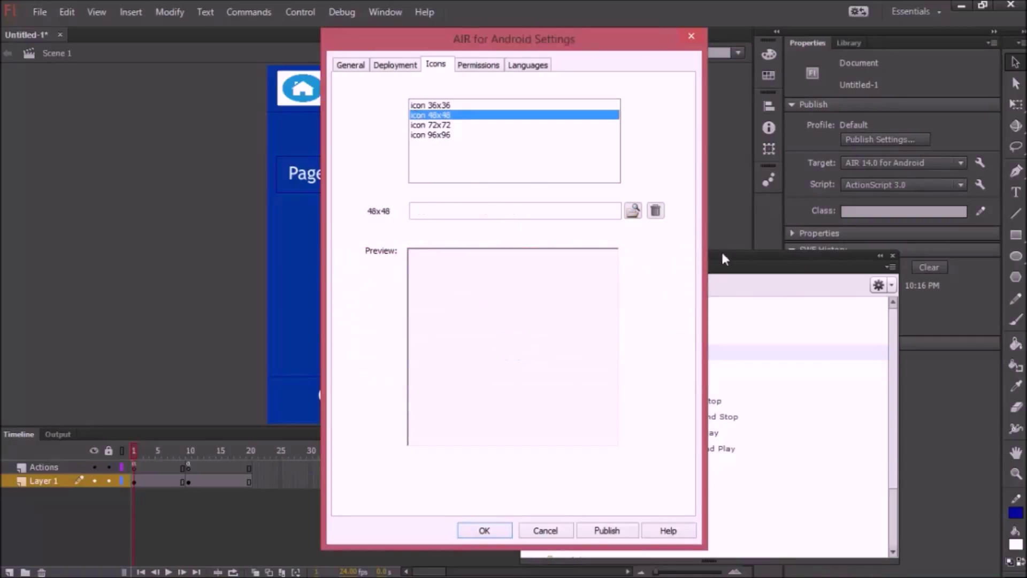
left_click(633, 210)
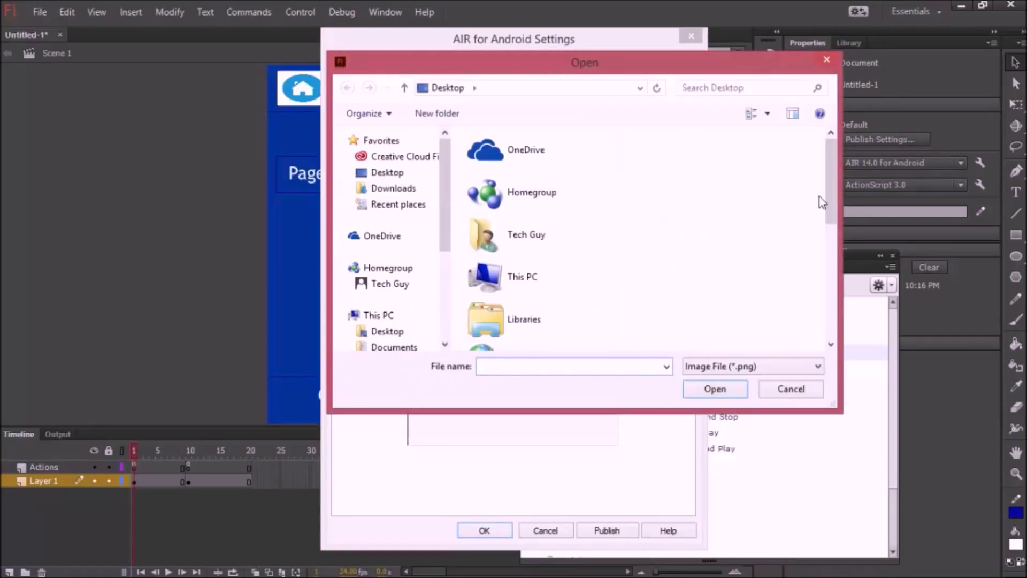
scroll(674, 187, "down", 4)
left_click(567, 275)
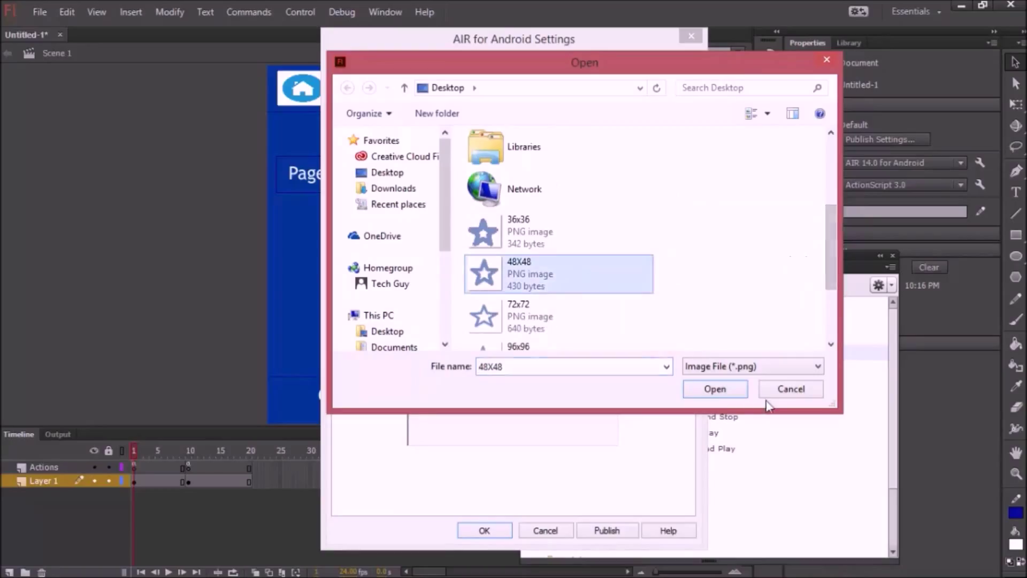
left_click(715, 389)
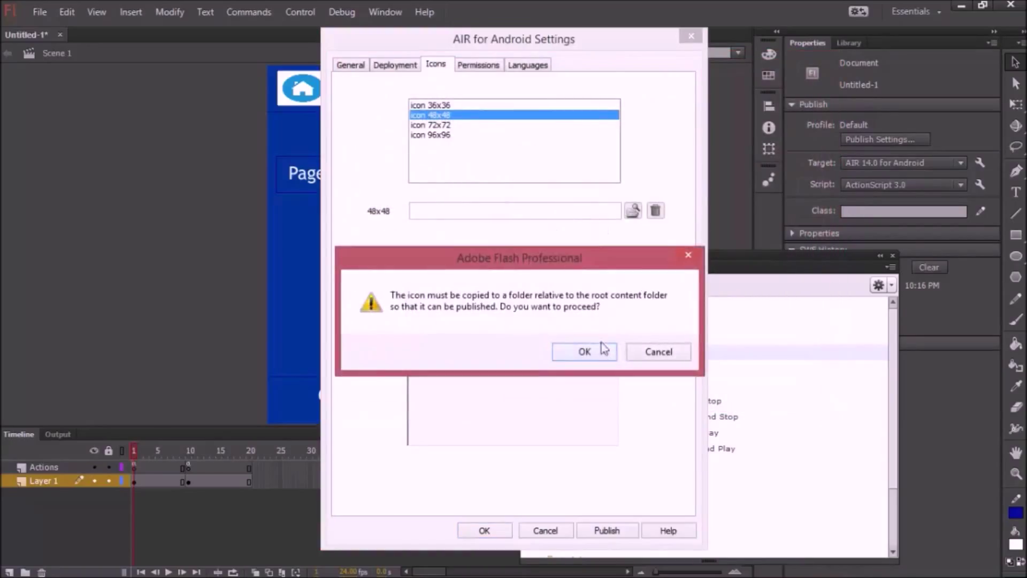
left_click(604, 349)
- Assign the 72x72 and 96x96 PNG icons, copying each, then show the Permissions settings
left_click(422, 125)
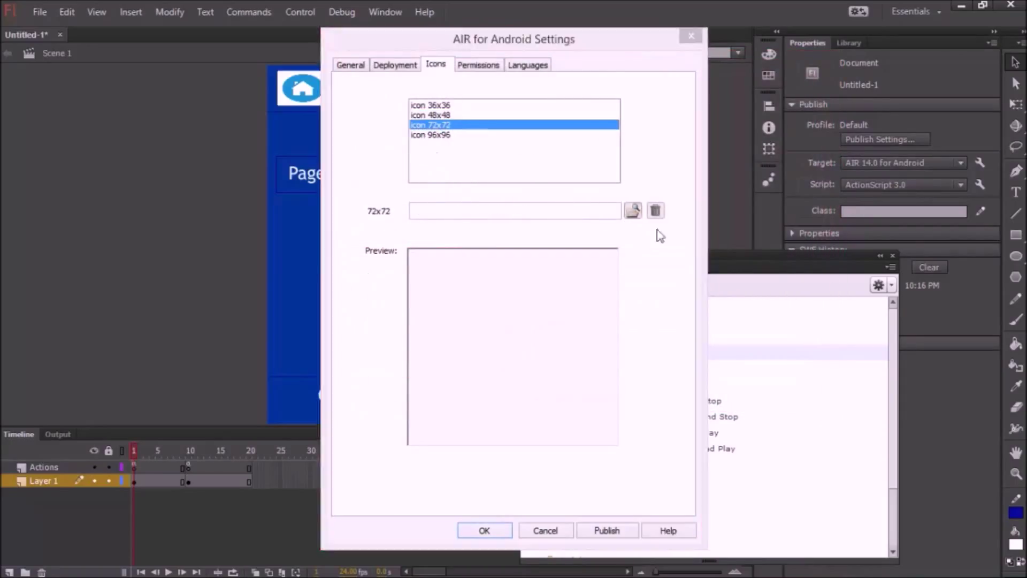
left_click(633, 210)
left_click_drag(834, 204, 826, 303)
left_click(543, 283)
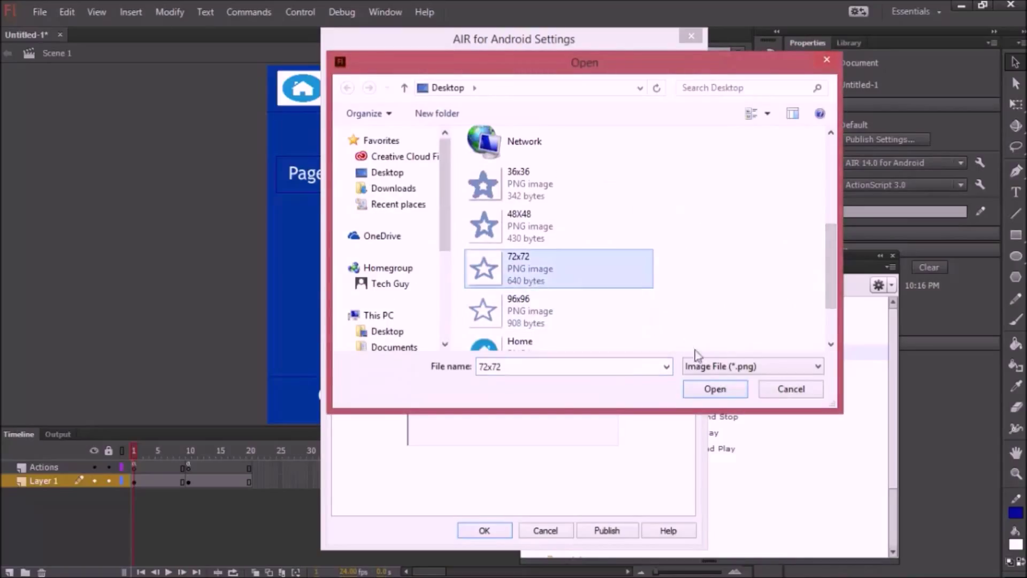
left_click(715, 389)
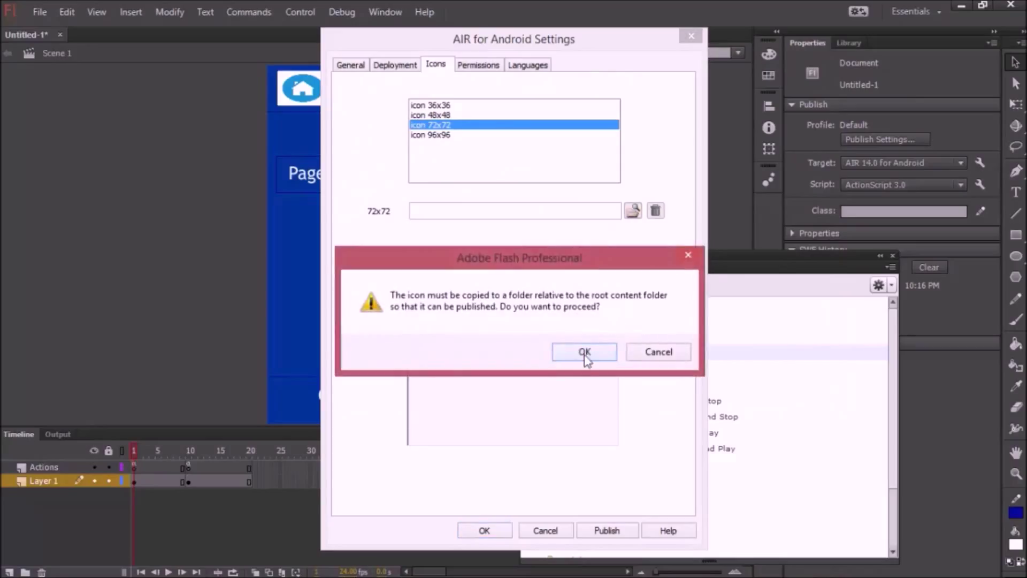
left_click(585, 355)
left_click(433, 136)
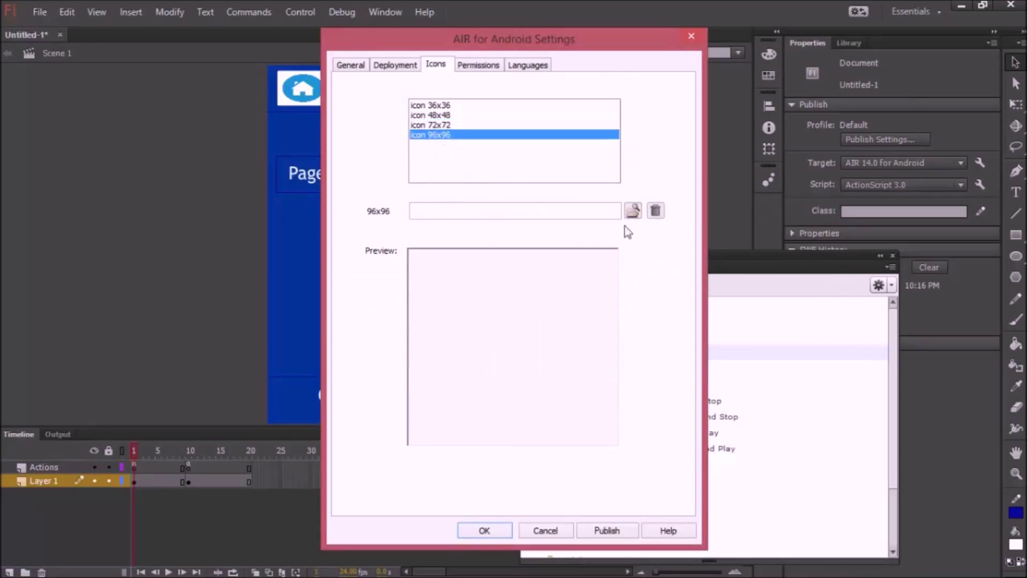
left_click(633, 212)
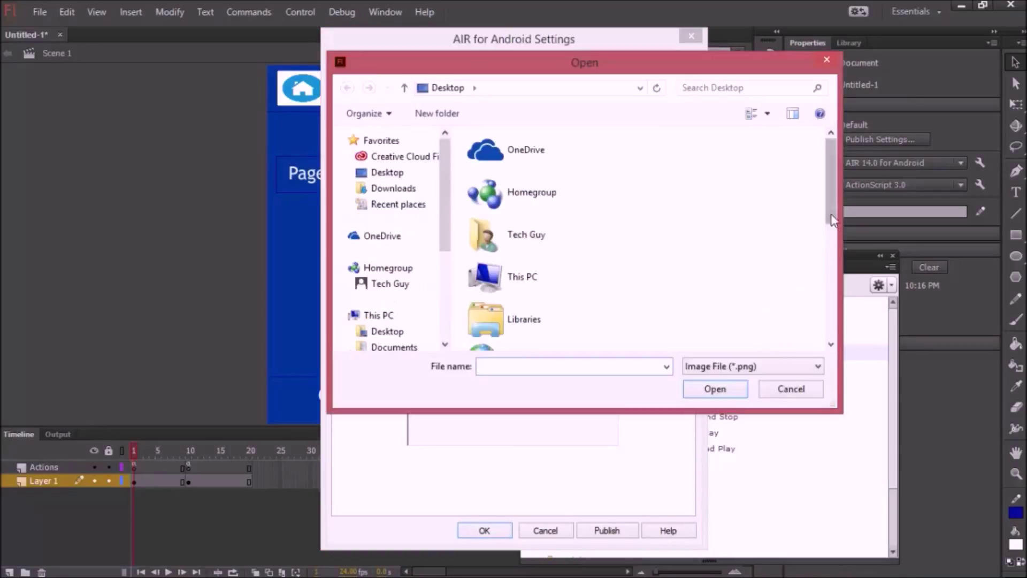
left_click_drag(832, 220, 828, 353)
left_click(599, 270)
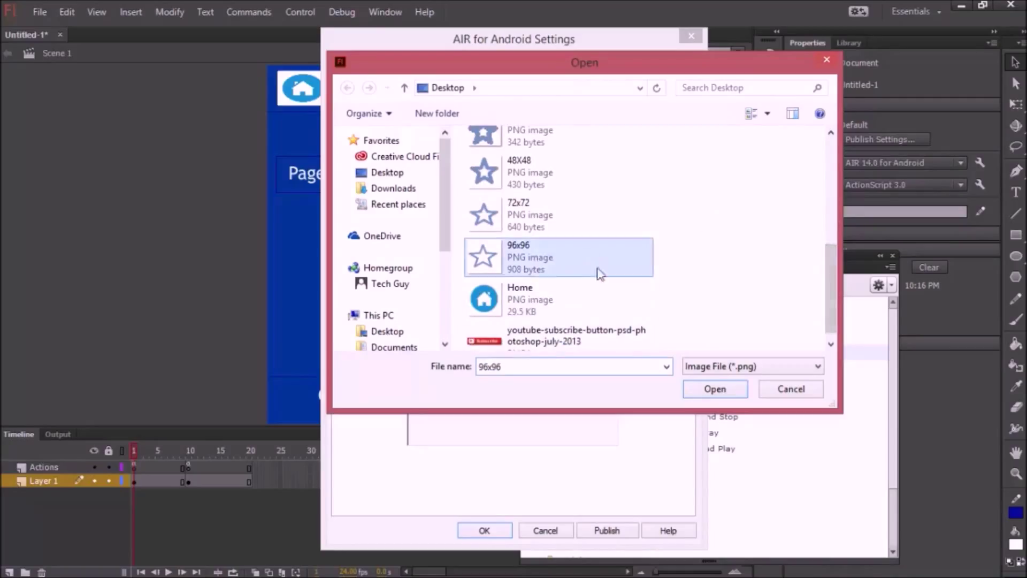
left_click(720, 388)
left_click(592, 357)
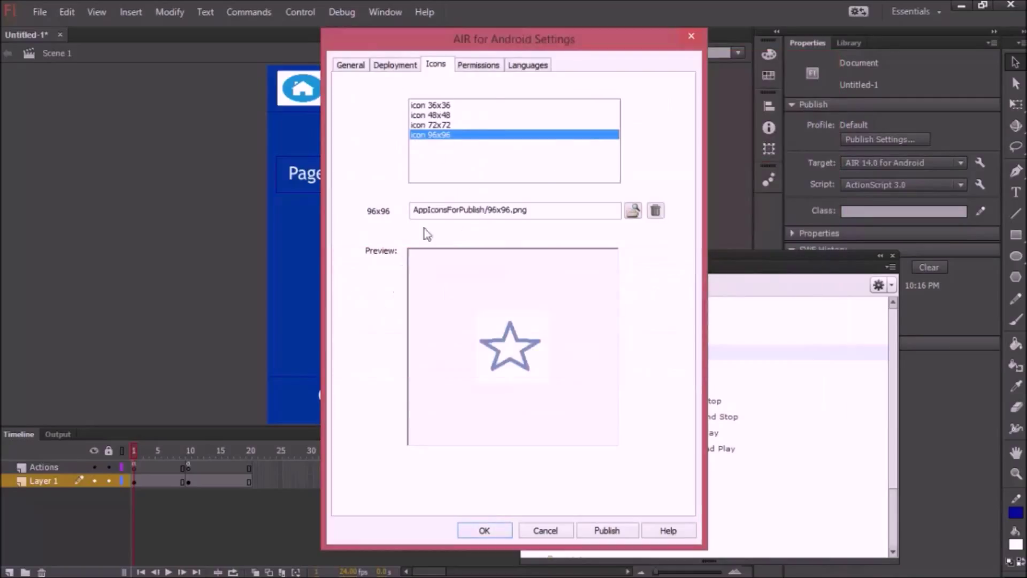
left_click(475, 67)
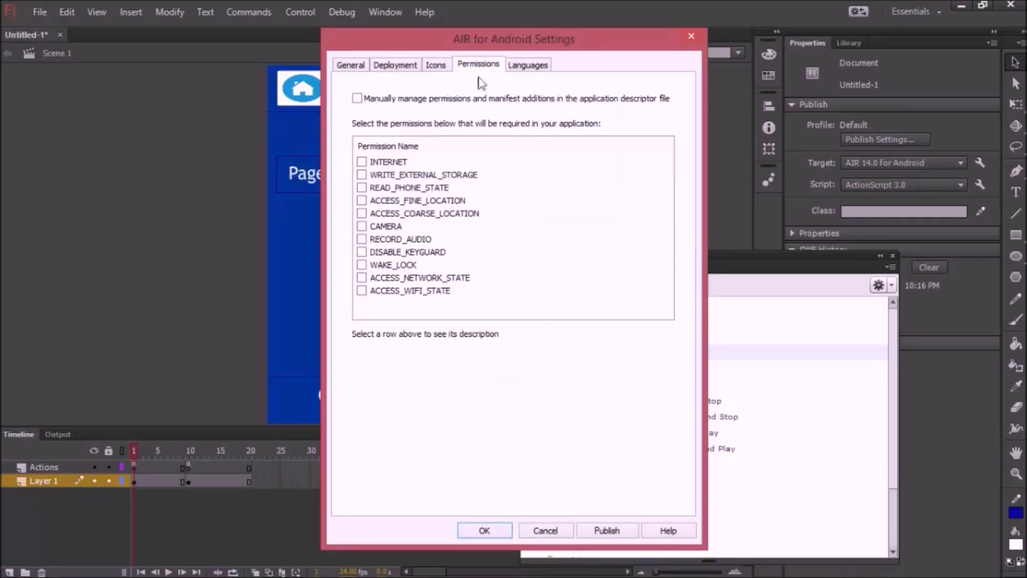
- Check the INTERNET permission description and add English as a supported language
left_click(386, 163)
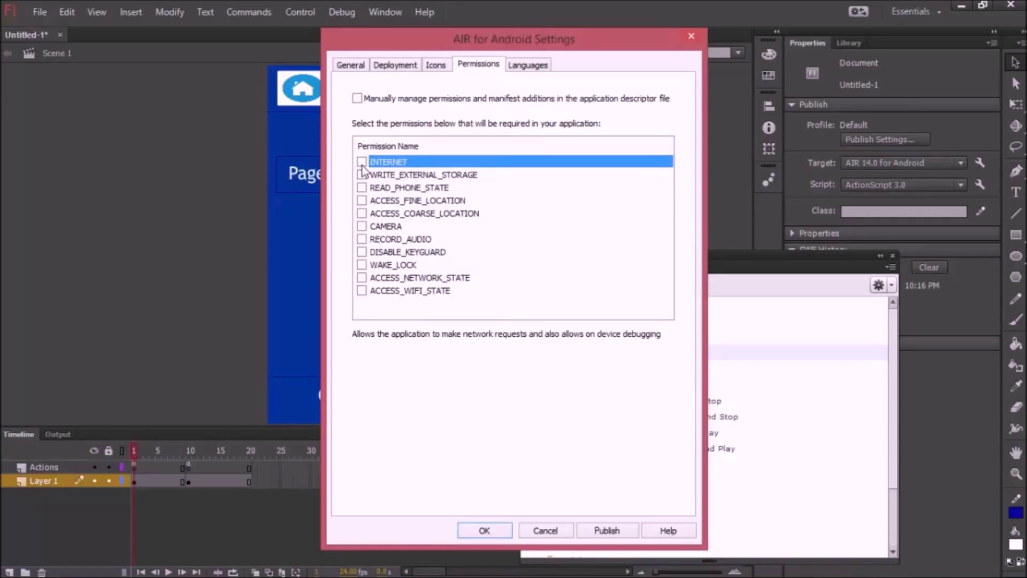
left_click(523, 72)
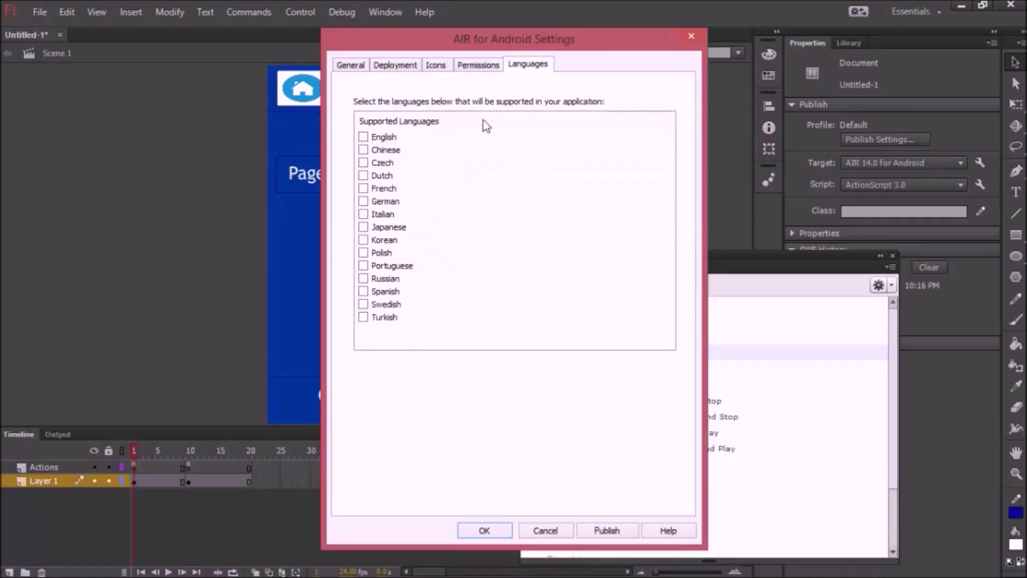
left_click(363, 137)
- Keep Portrait aspect ratio, enable Full screen, set Render mode to Auto, then view Deployment
left_click(360, 66)
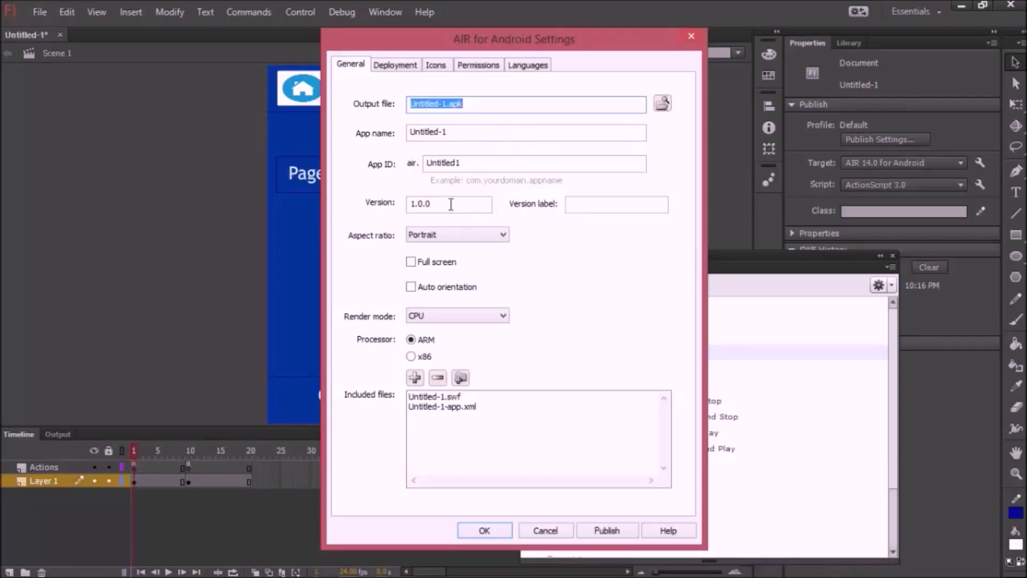
left_click(467, 235)
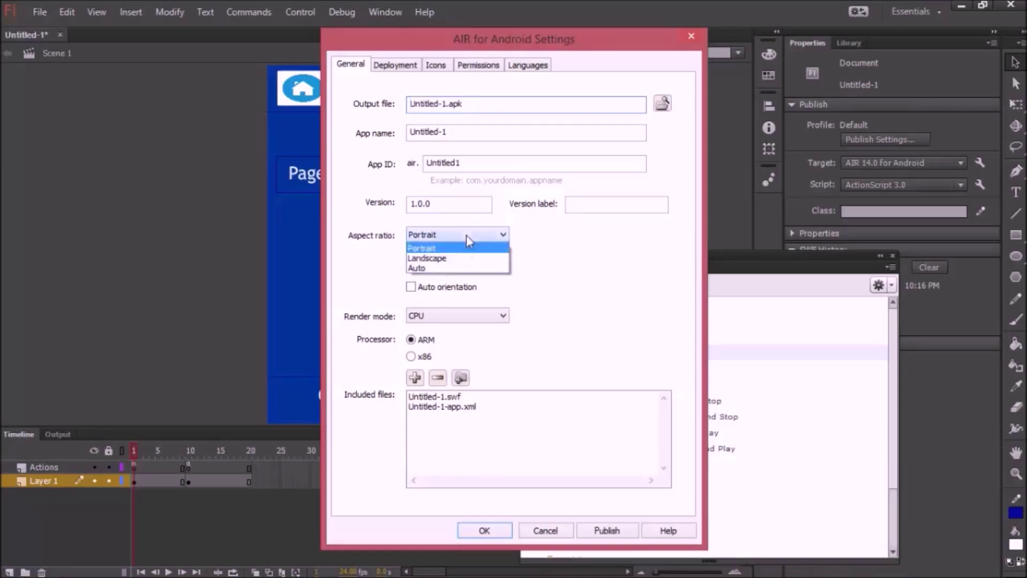
left_click(467, 279)
left_click(412, 263)
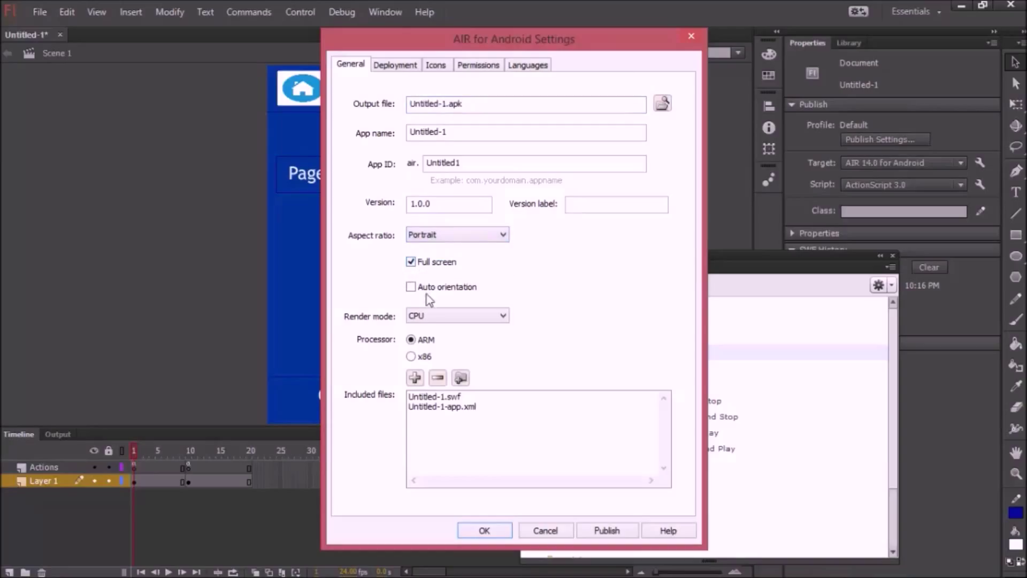
left_click(440, 318)
left_click(434, 330)
left_click(396, 65)
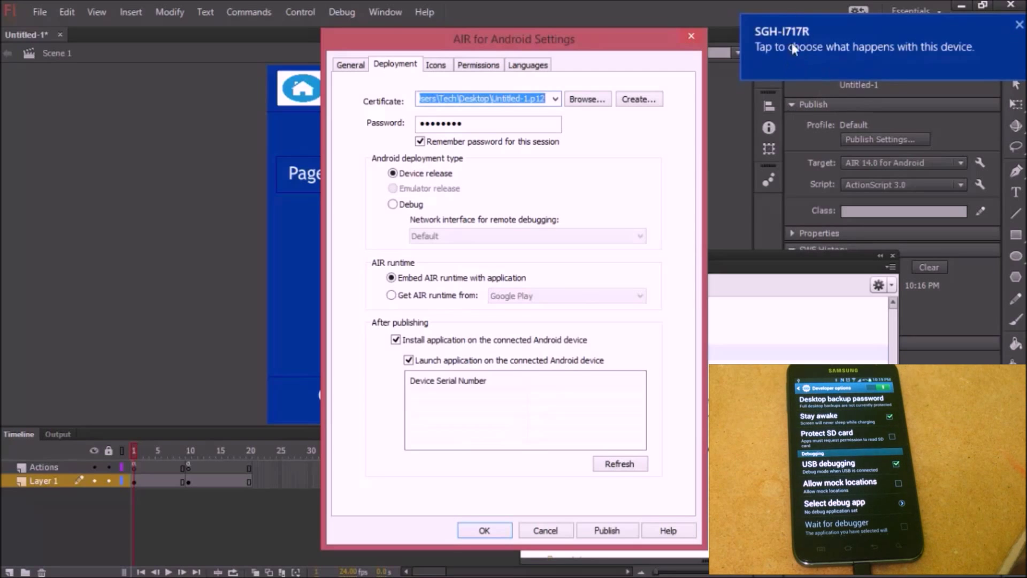
- Refresh the device list and tick the connected phone's serial number as install target
left_click(613, 469)
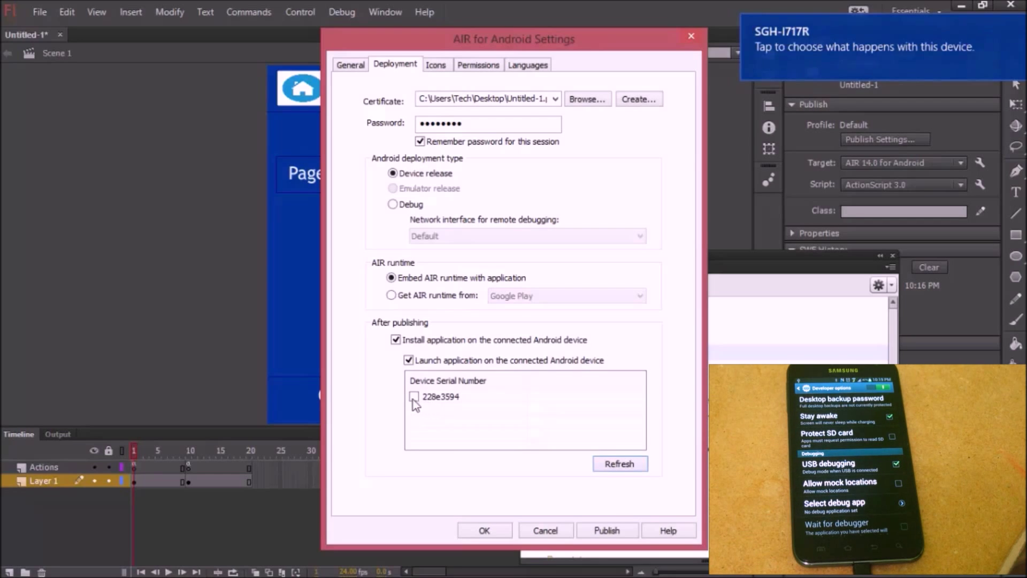
left_click(413, 397)
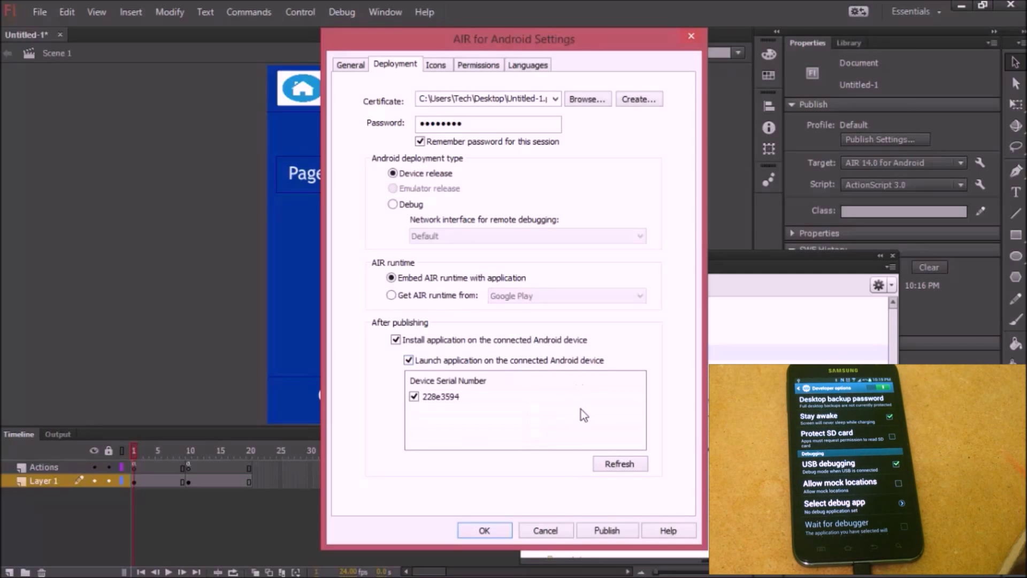
- Publish the app from AIR for Android Settings to package the APK
left_click(615, 531)
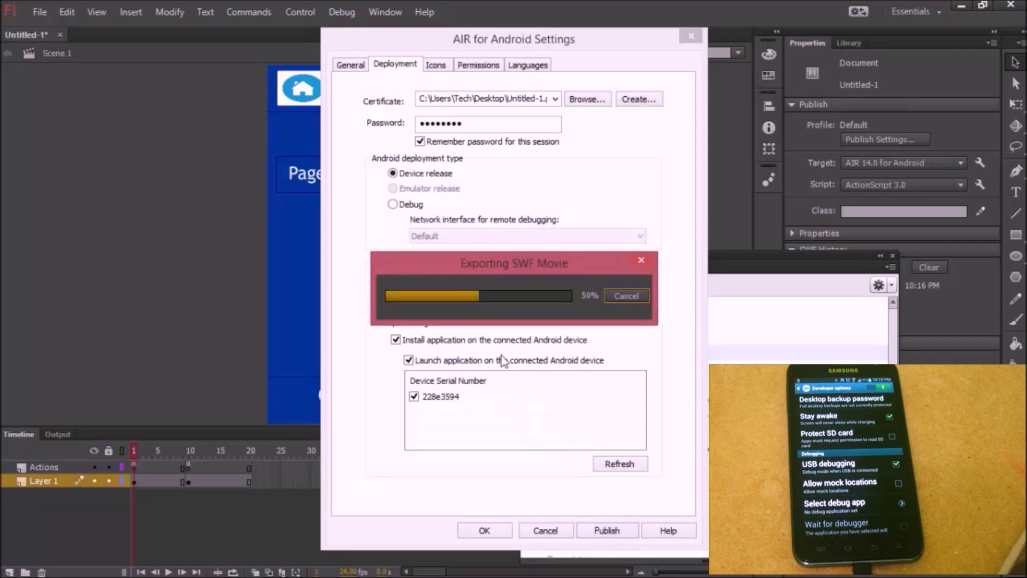